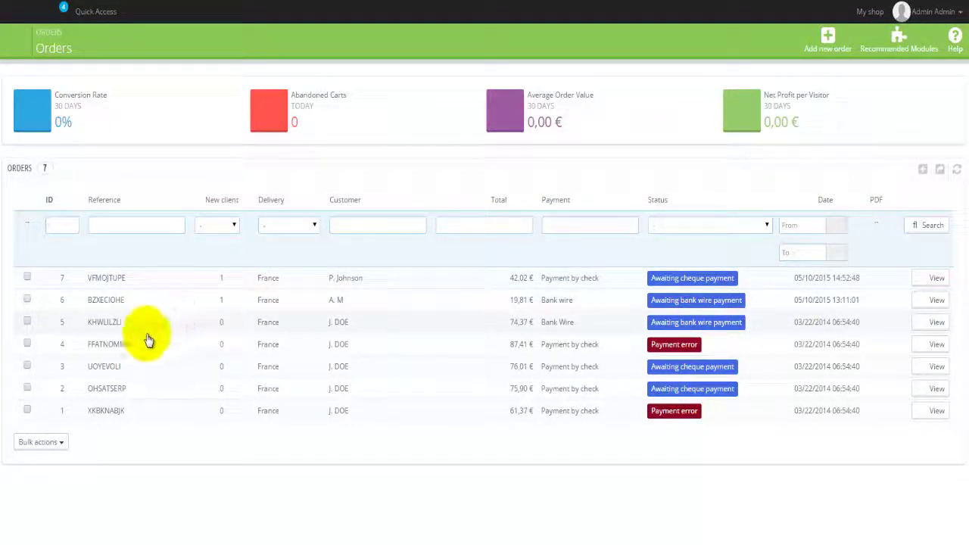
# Step: Select orders 2, 5 and 6 in the orders list, and clear the selection with the Unselect all bulk action
pyautogui.click(28, 388)
pyautogui.click(27, 321)
pyautogui.click(27, 300)
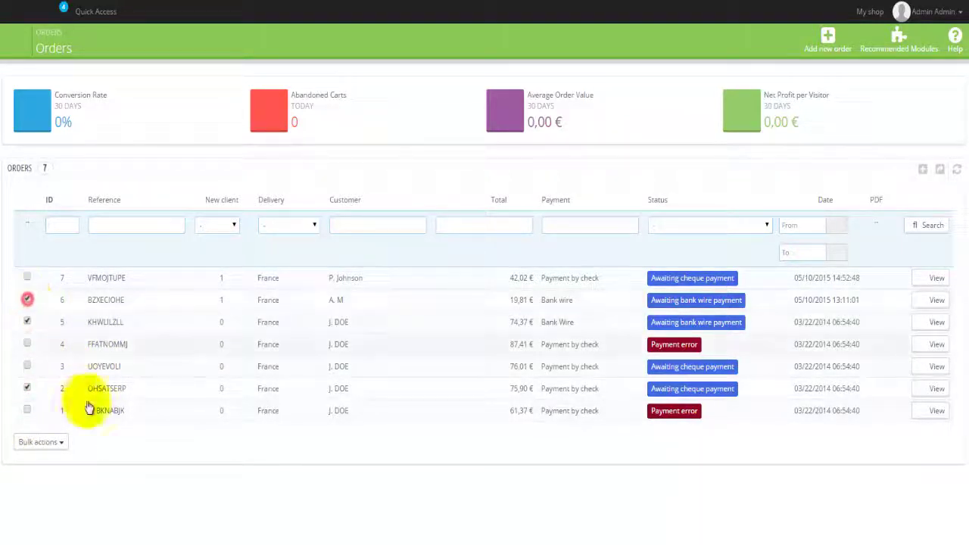
pyautogui.click(52, 445)
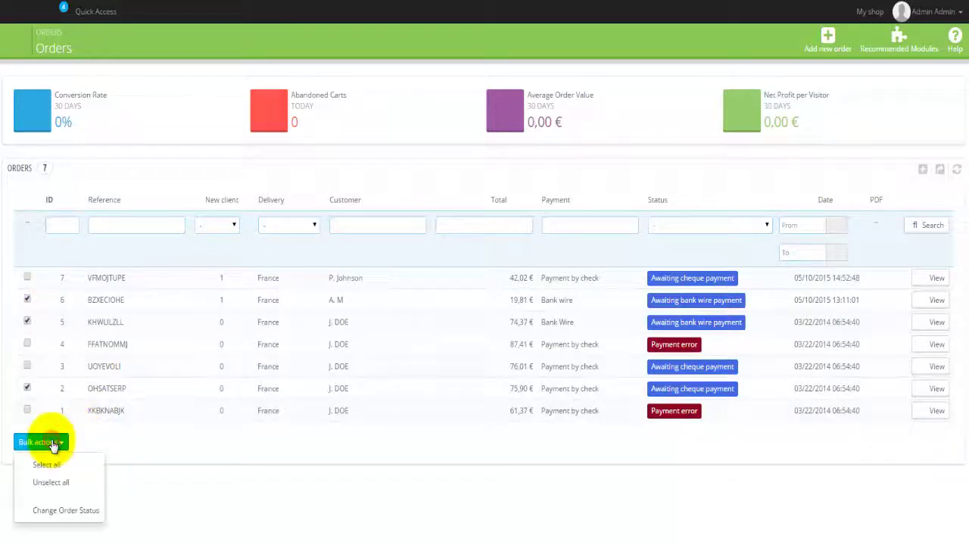
pyautogui.click(73, 486)
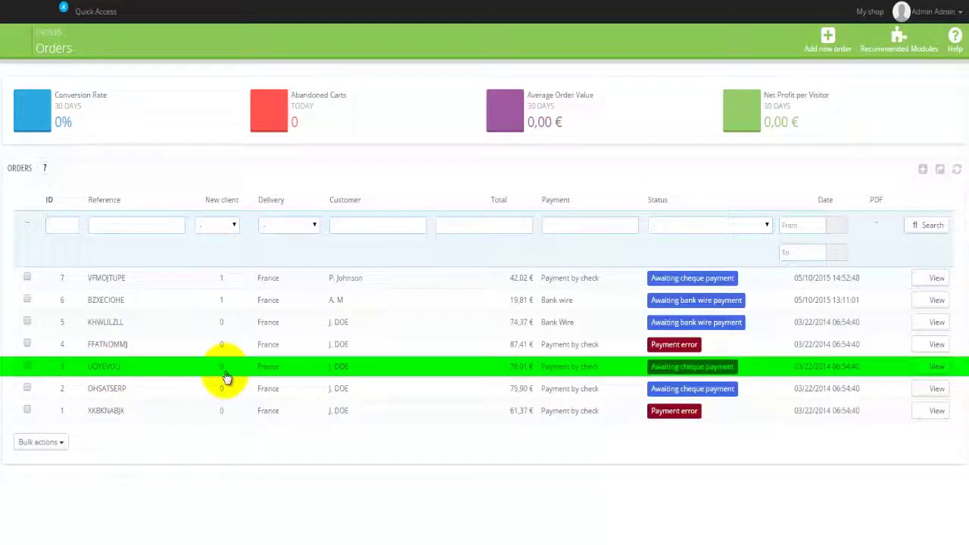
# Step: View the choices of the New client filter in the orders list without applying one
pyautogui.click(234, 224)
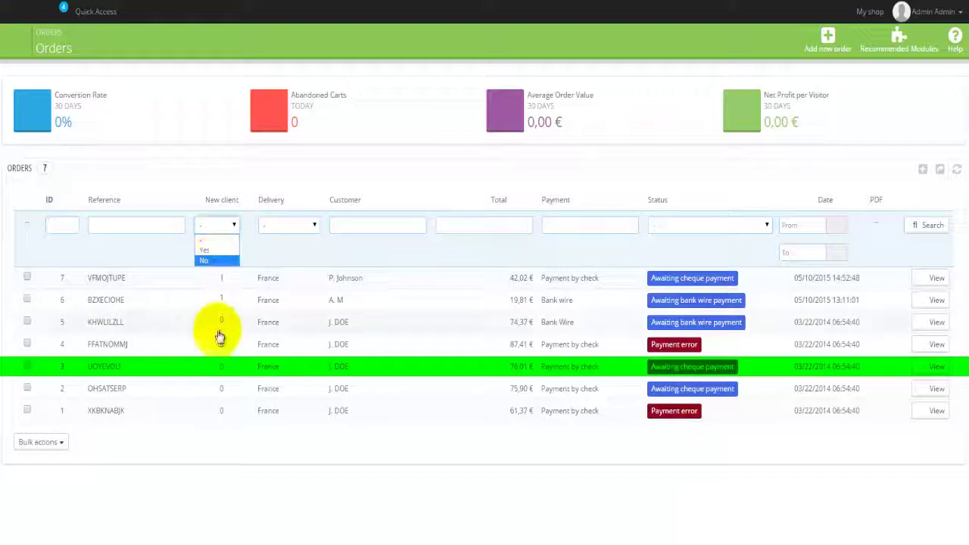
pyautogui.click(216, 513)
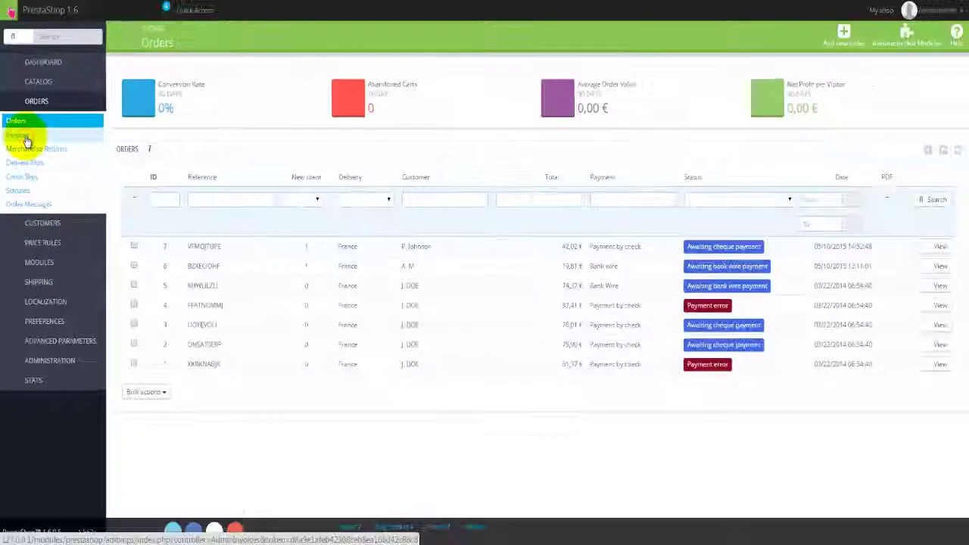
# Step: Open the Invoices page and view the calendars for the From and To dates of the by-date section
pyautogui.click(27, 138)
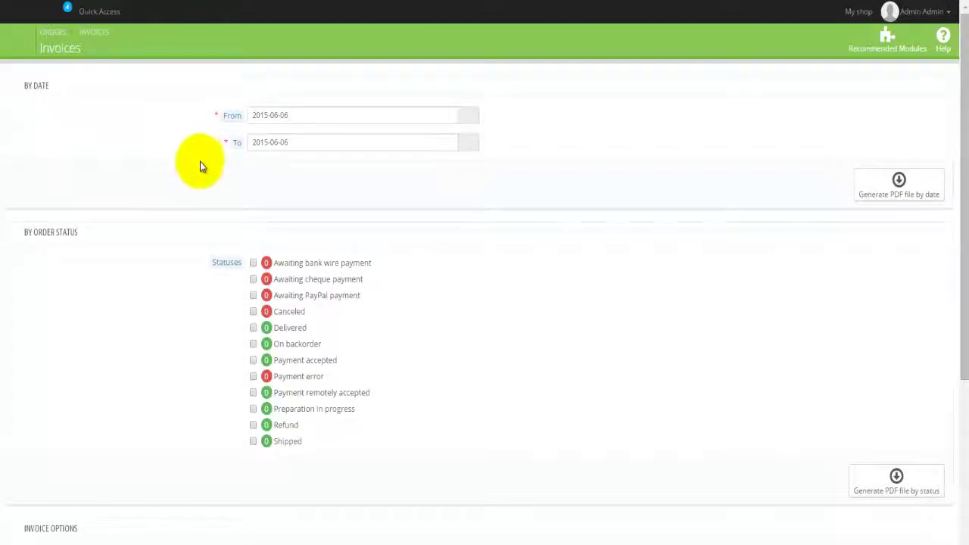
pyautogui.moveTo(231, 117)
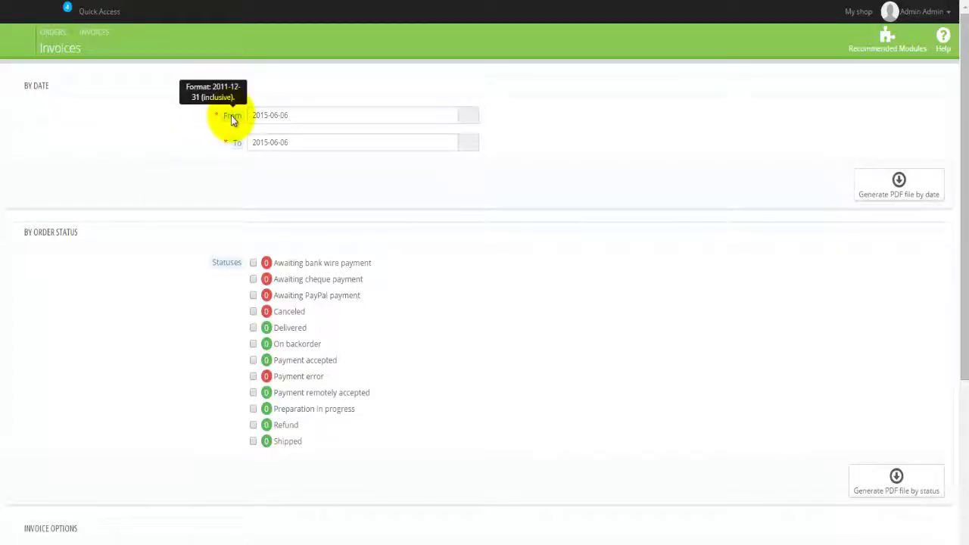
pyautogui.click(284, 115)
pyautogui.click(435, 197)
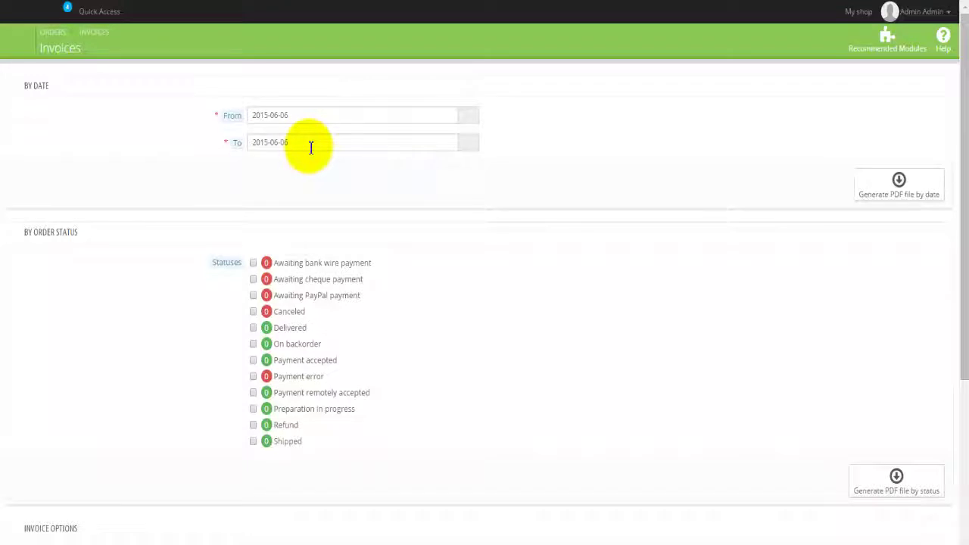
pyautogui.click(310, 146)
pyautogui.click(422, 188)
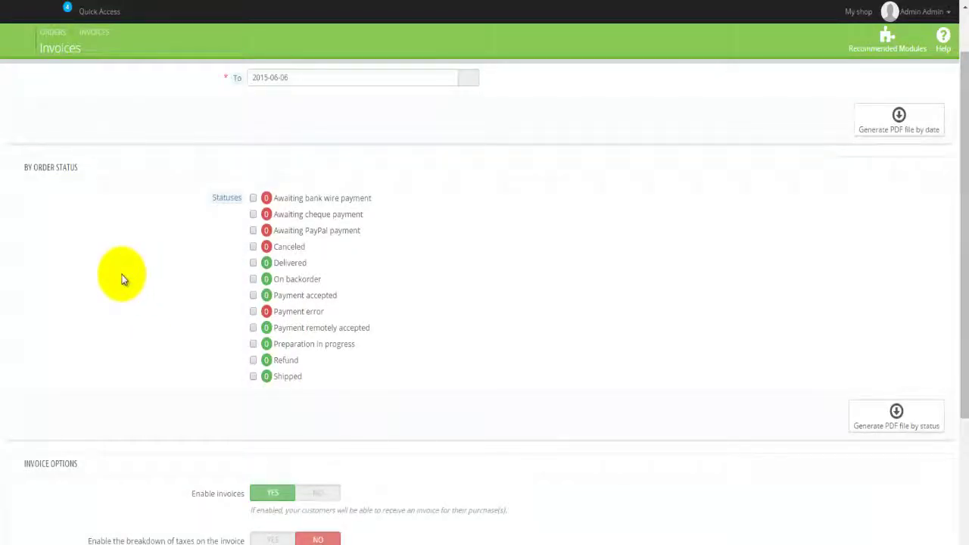
# Step: Select the Payment error, Delivered and Awaiting cheque payment statuses for generating invoices by order status
pyautogui.scroll(-1, 121, 279)
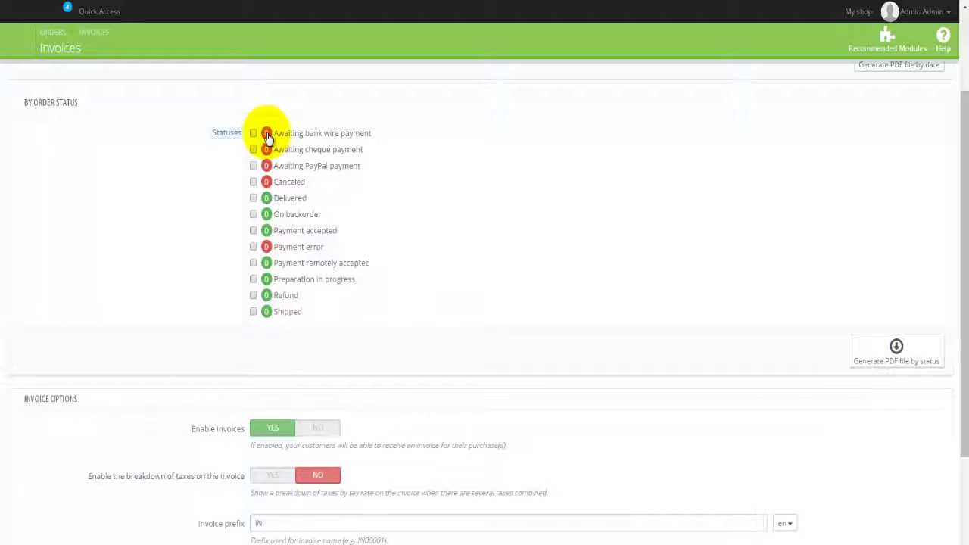
pyautogui.click(254, 247)
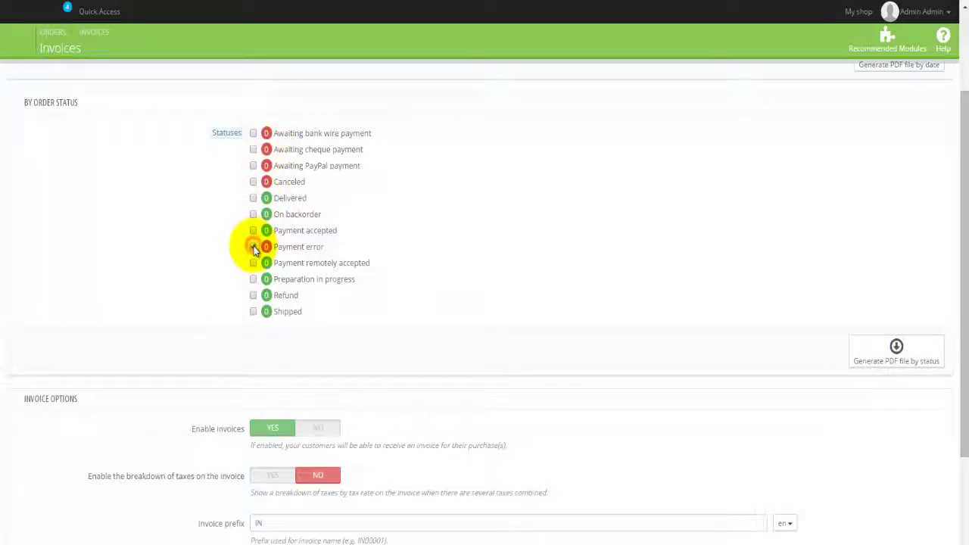
pyautogui.click(253, 198)
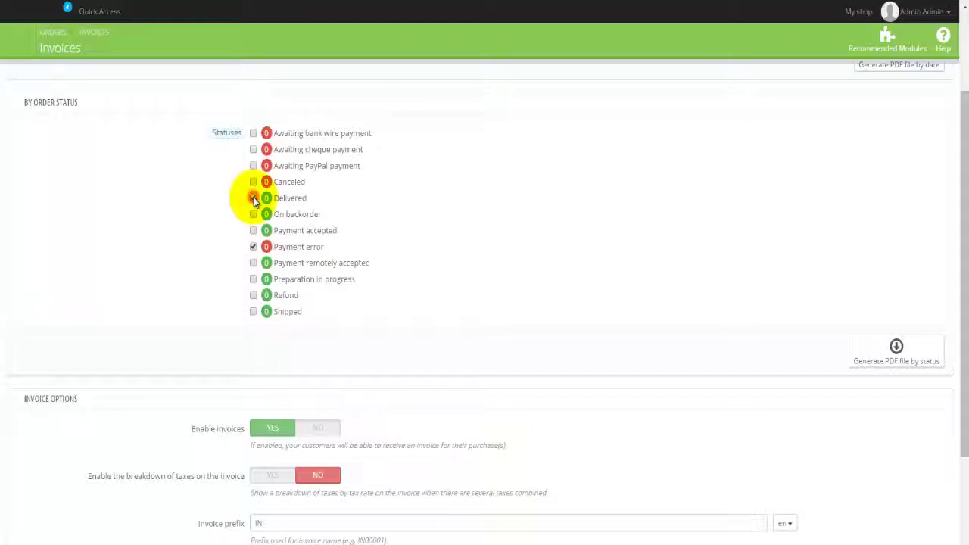
pyautogui.click(254, 150)
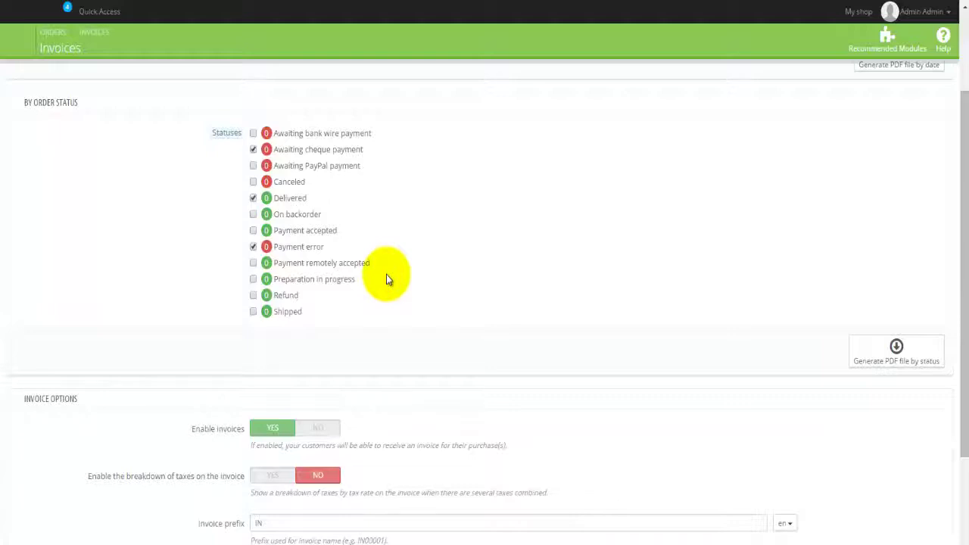
# Step: Generate the invoices PDF by date, check the date fields, and generate the PDF by the selected order statuses
pyautogui.scroll(3, 386, 278)
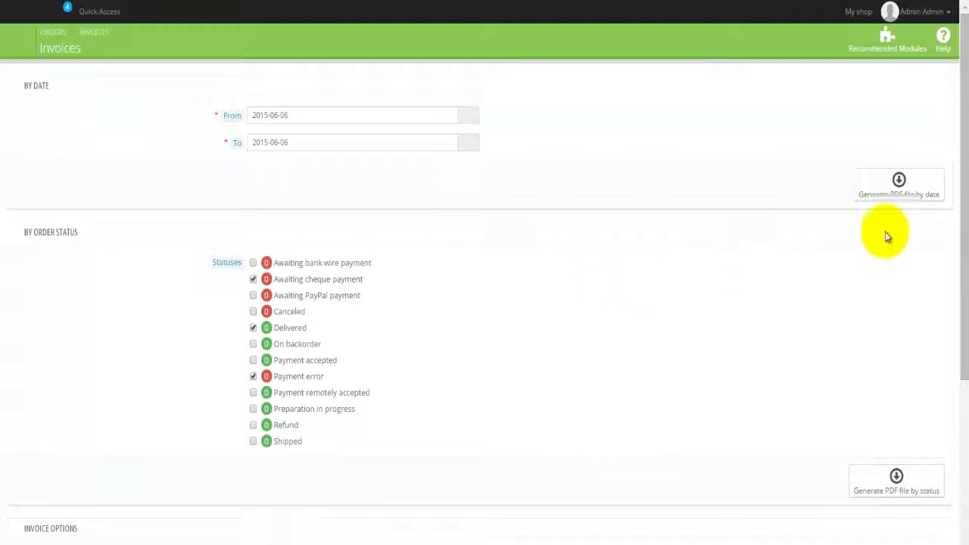
pyautogui.click(911, 194)
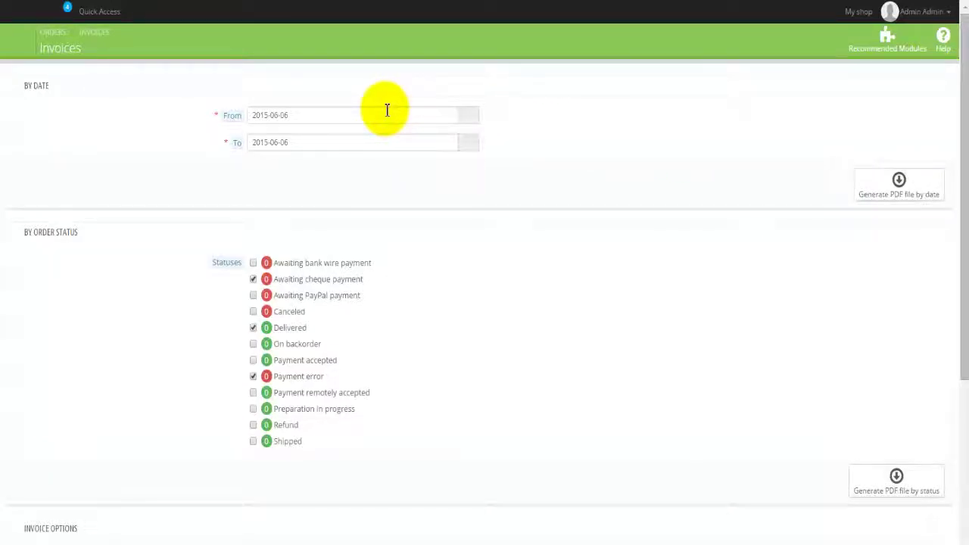
pyautogui.click(283, 115)
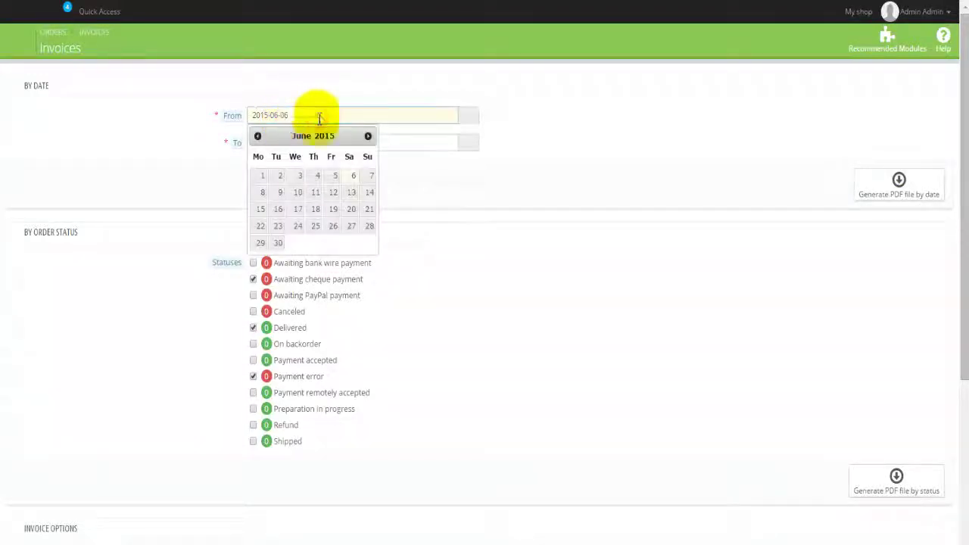
pyautogui.click(406, 141)
pyautogui.click(469, 300)
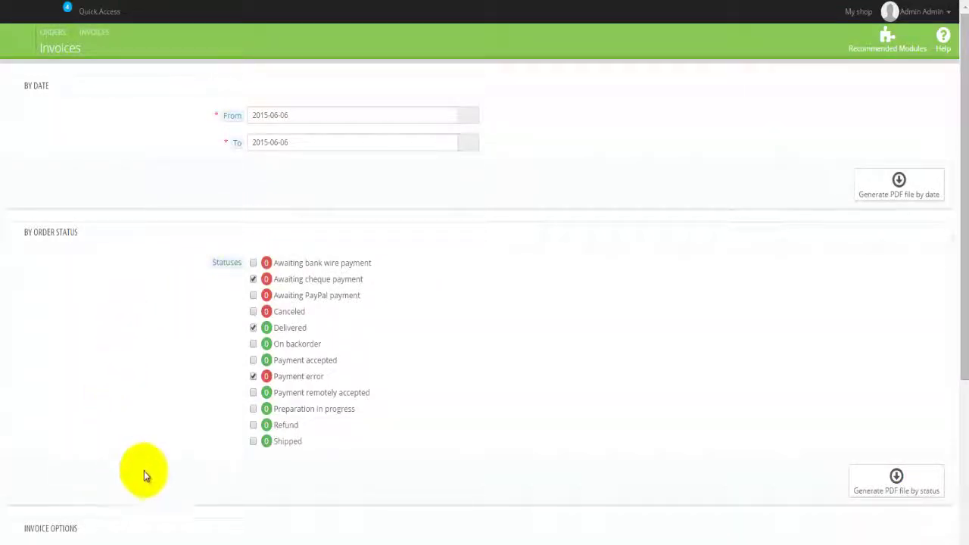
pyautogui.click(875, 493)
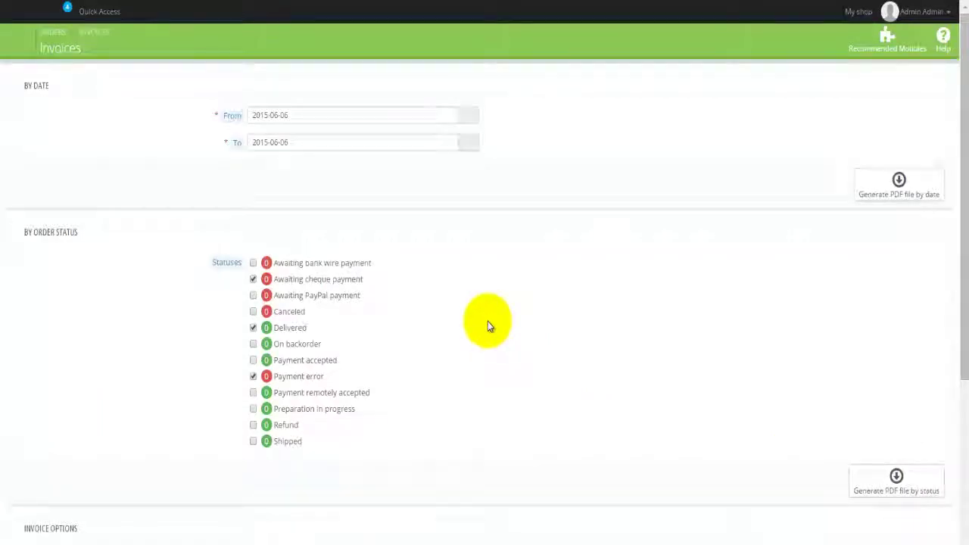
# Step: Examine the invoice options, including the invoice prefix field and the available invoice models
pyautogui.scroll(-5, 487, 321)
pyautogui.scroll(-1, 490, 322)
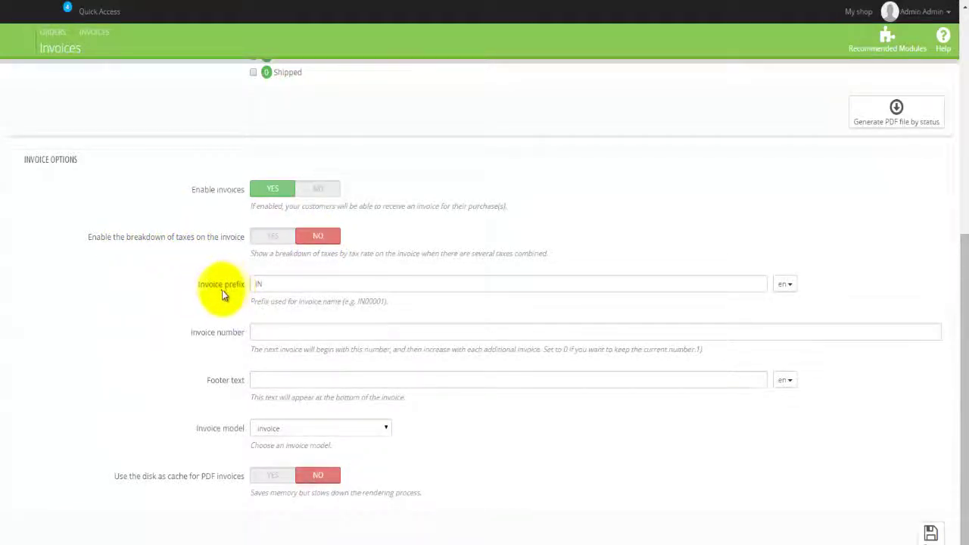
pyautogui.click(260, 284)
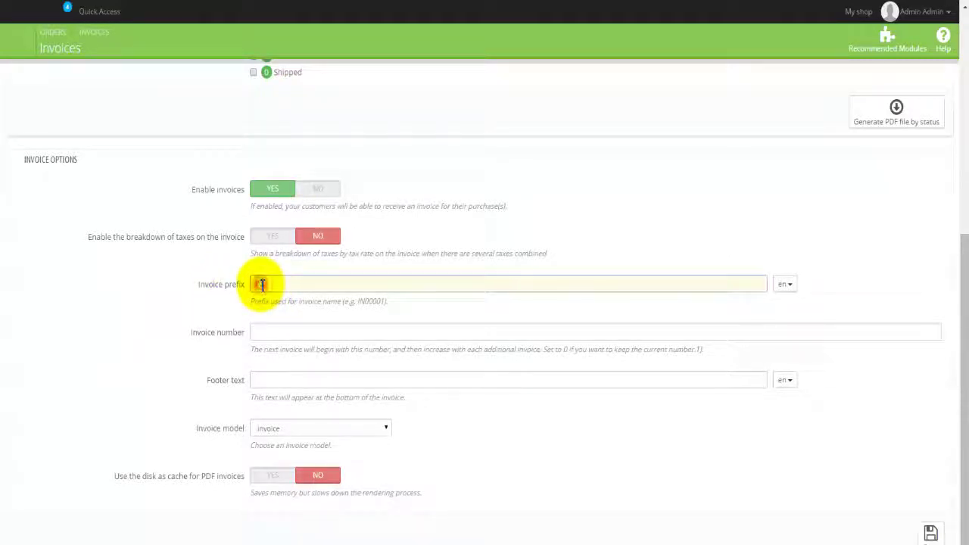
pyautogui.click(196, 341)
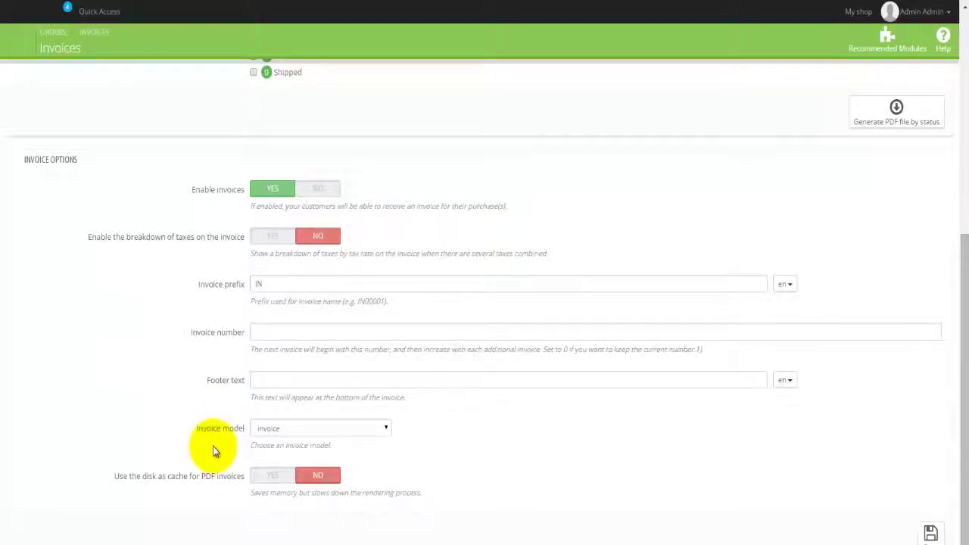
pyautogui.click(383, 429)
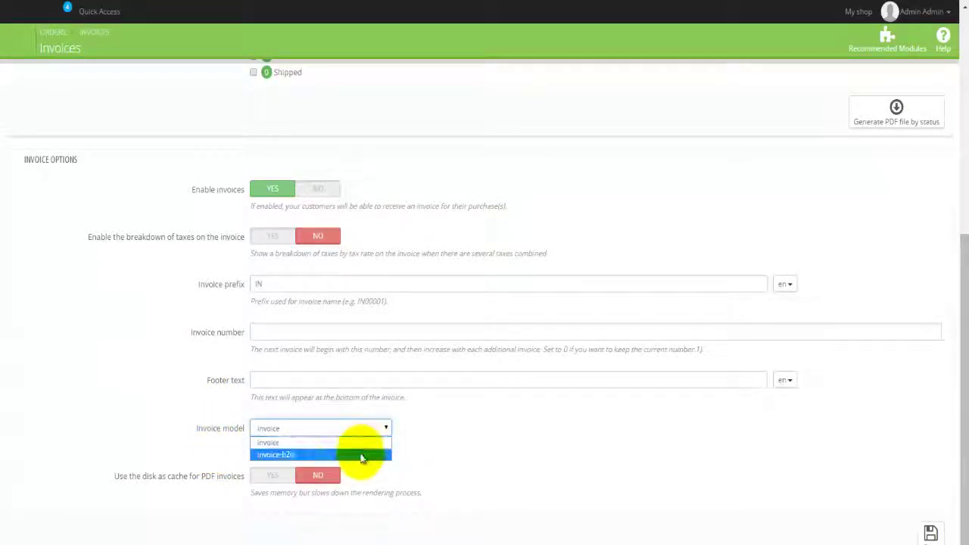
pyautogui.click(444, 466)
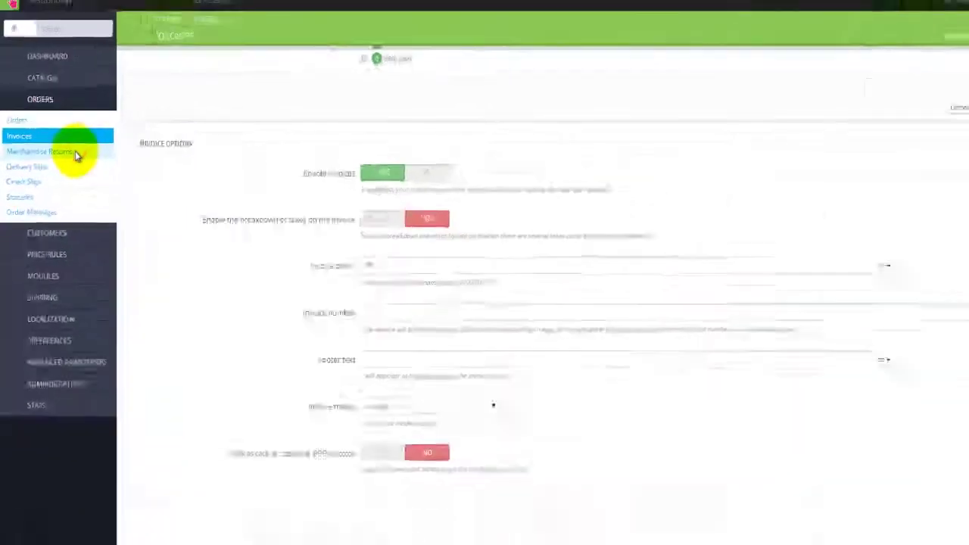
# Step: Open the Merchandise Returns page and go to the return option for the time limit of validity
pyautogui.click(277, 244)
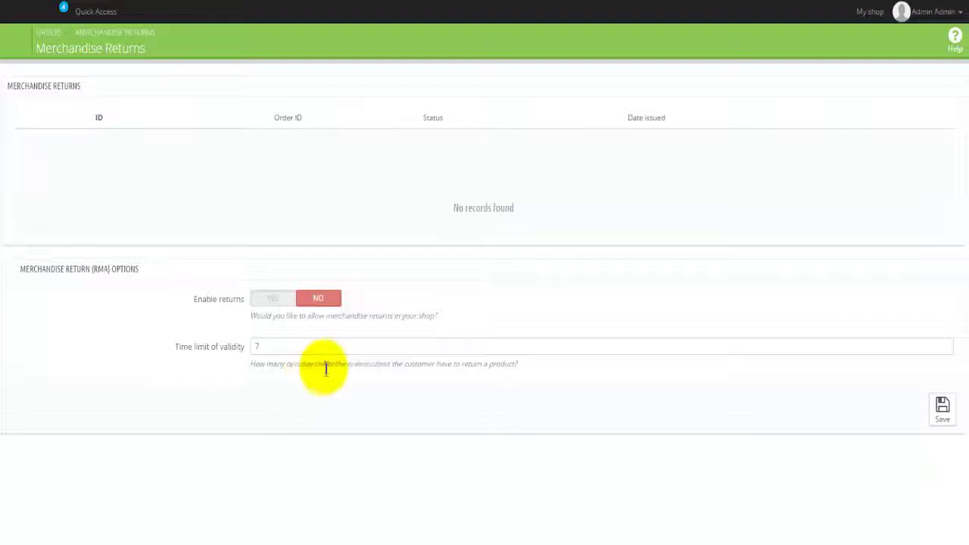
pyautogui.click(280, 346)
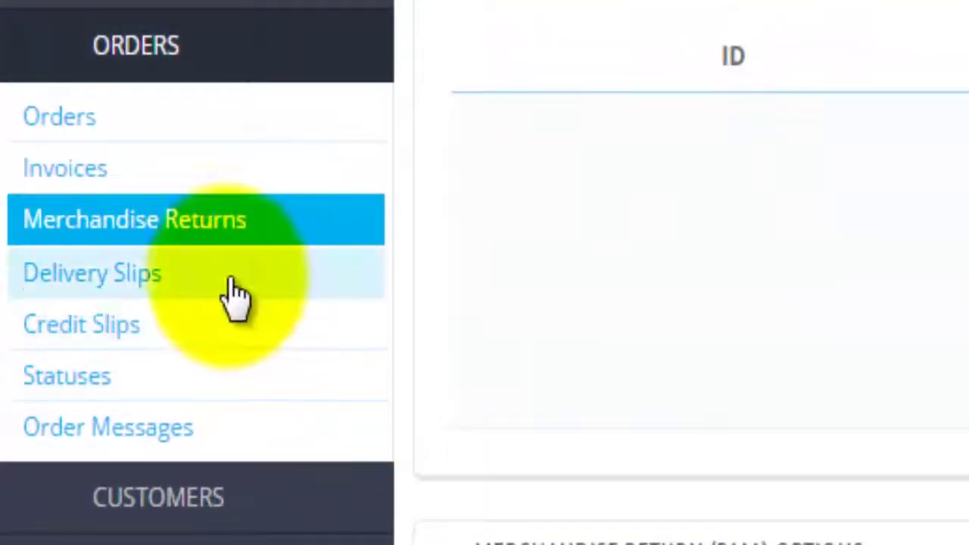
# Step: Open the Delivery Slips page, generate the delivery slips PDF for the preset dates, and go to the delivery number option
pyautogui.click(151, 274)
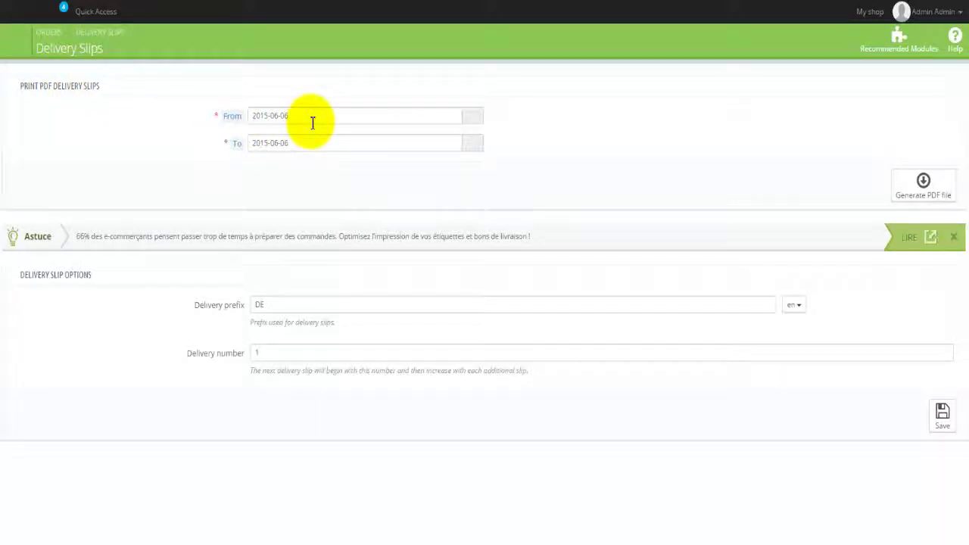
pyautogui.click(900, 186)
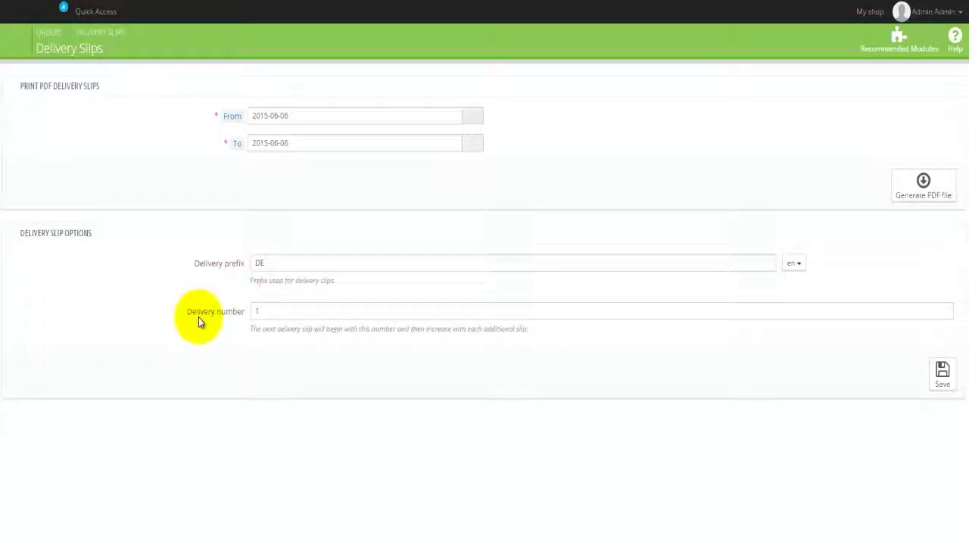
pyautogui.click(264, 309)
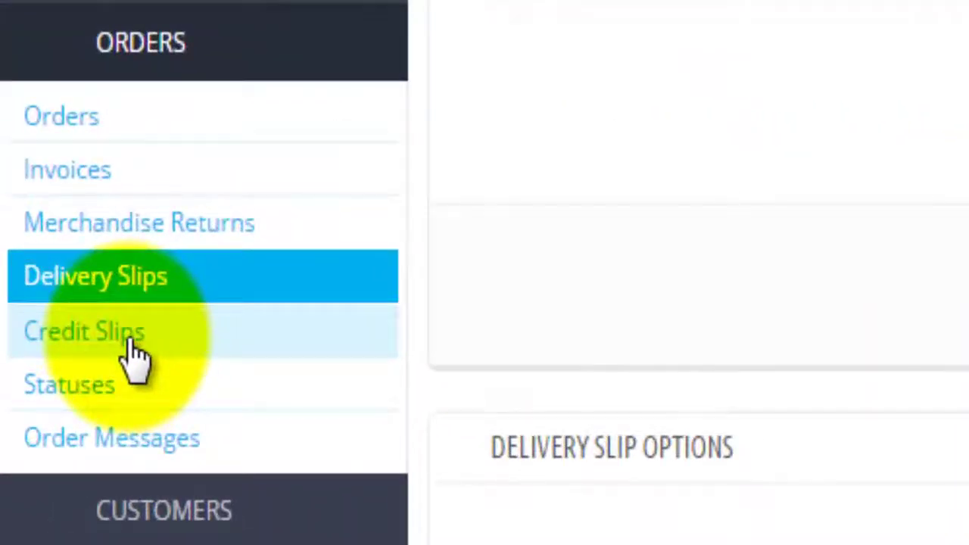
# Step: Open the Credit Slips page of the orders section
pyautogui.click(133, 345)
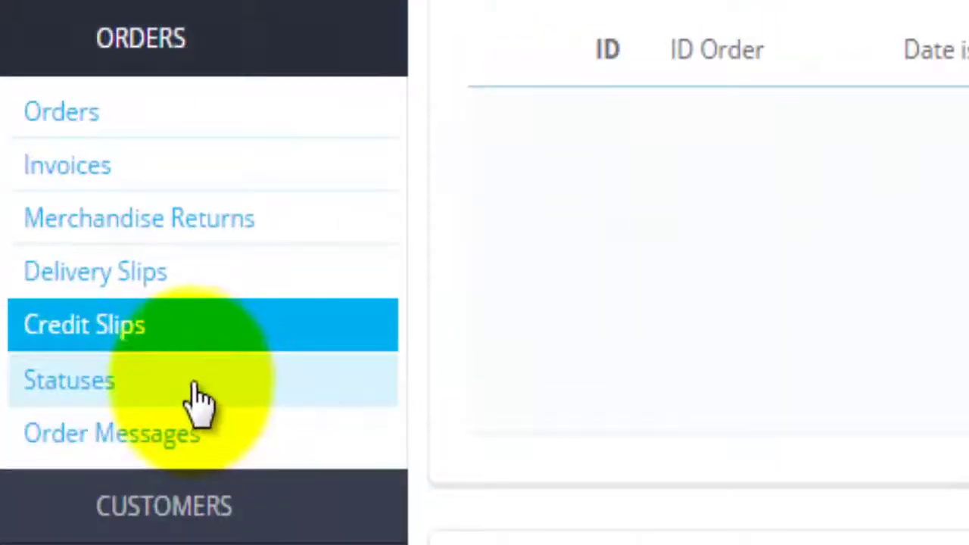
# Step: Open the Statuses page and look through the lists of order statuses and return statuses
pyautogui.click(193, 397)
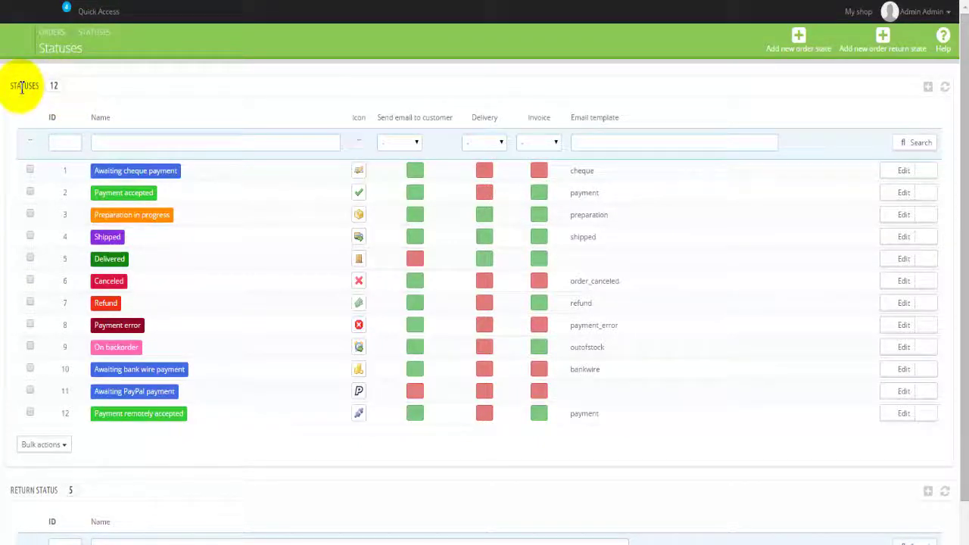
pyautogui.scroll(-2, 128, 474)
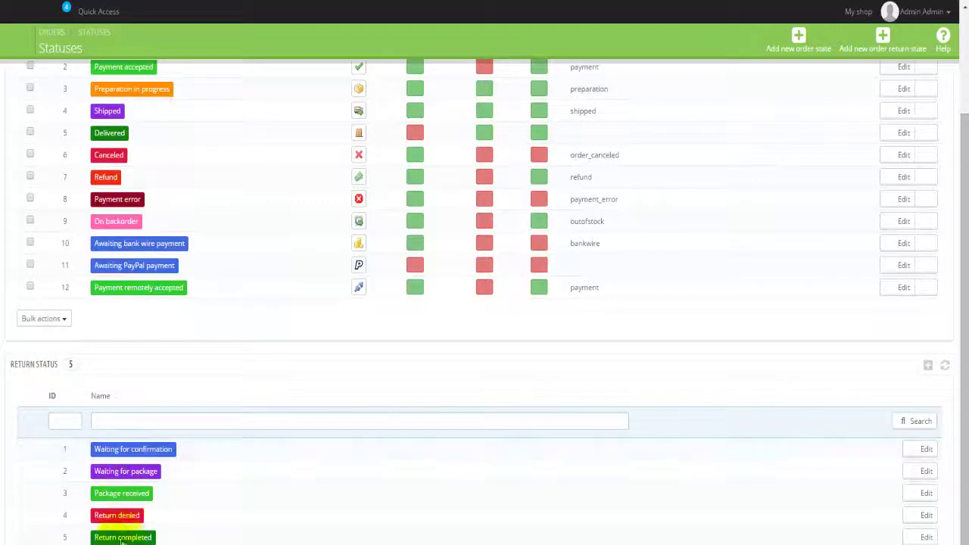
pyautogui.scroll(2, 377, 446)
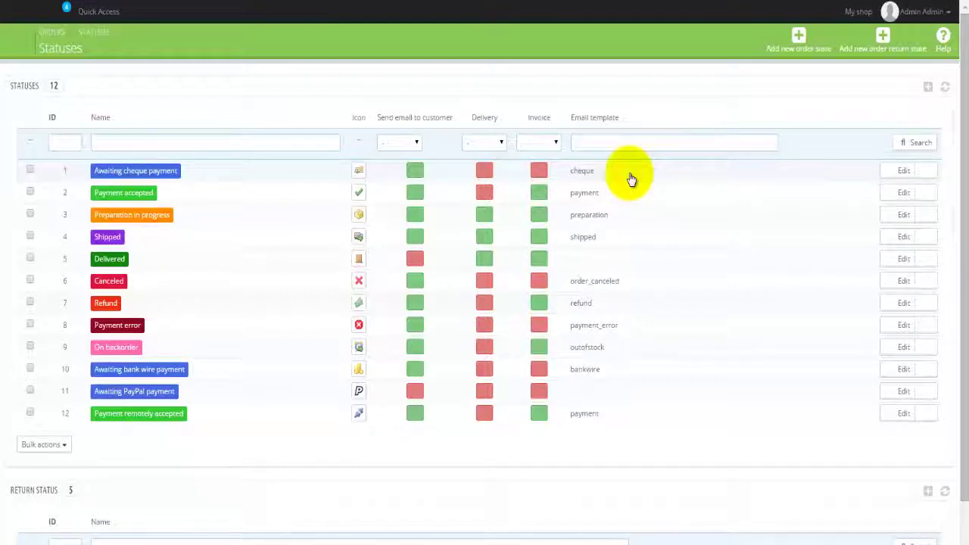
# Step: View the edit and delete actions available for the Awaiting cheque payment status without applying either
pyautogui.click(908, 176)
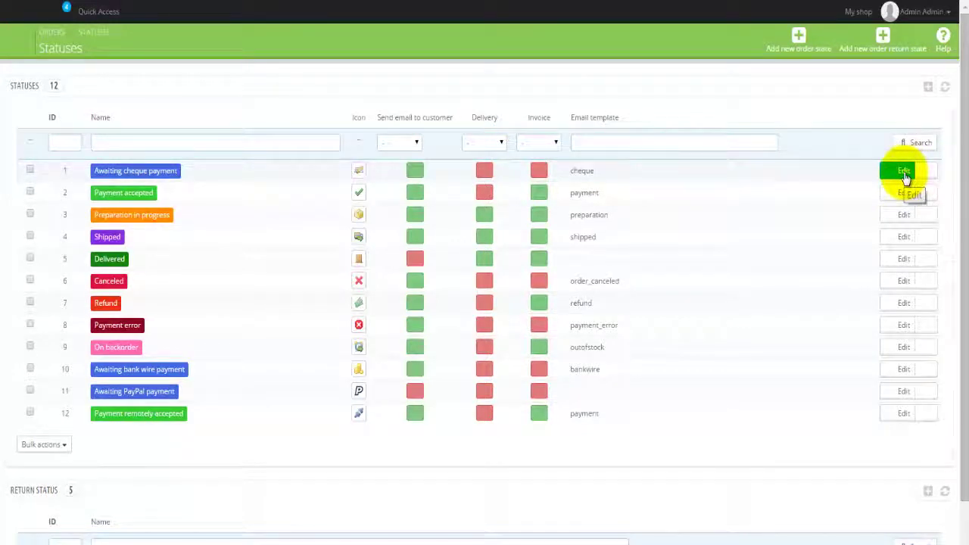
pyautogui.click(926, 174)
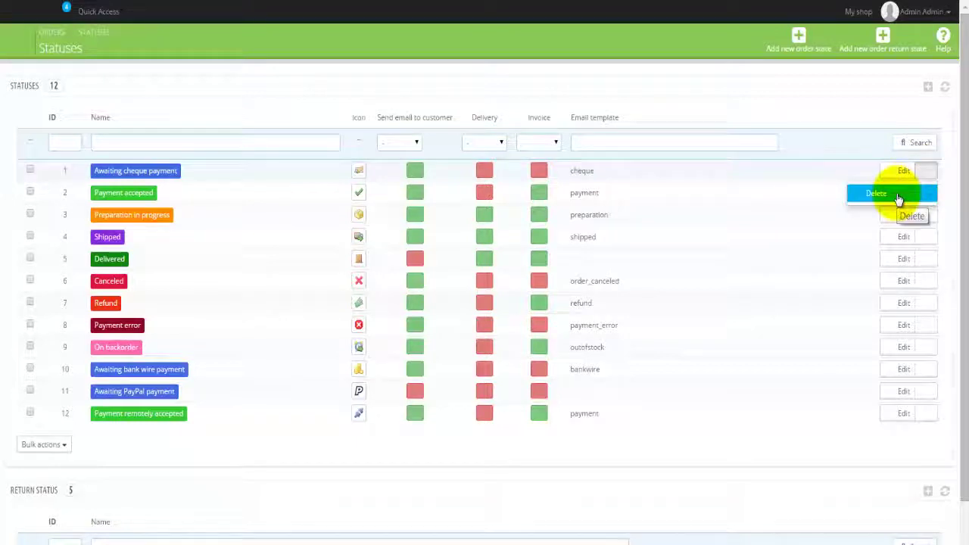
pyautogui.click(945, 175)
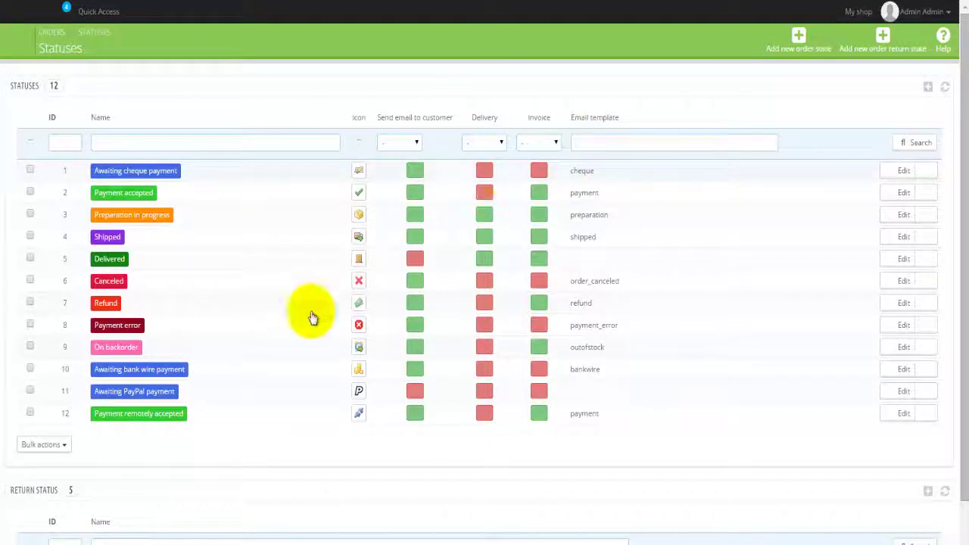
# Step: Open the Order Messages page and view the extra actions available for the Delay message without applying any
pyautogui.scroll(-2, 278, 352)
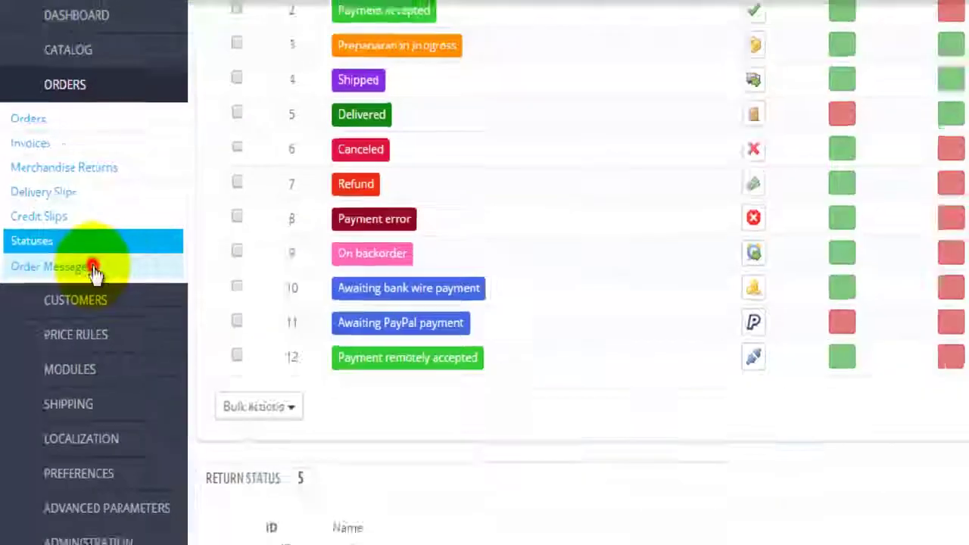
pyautogui.click(190, 454)
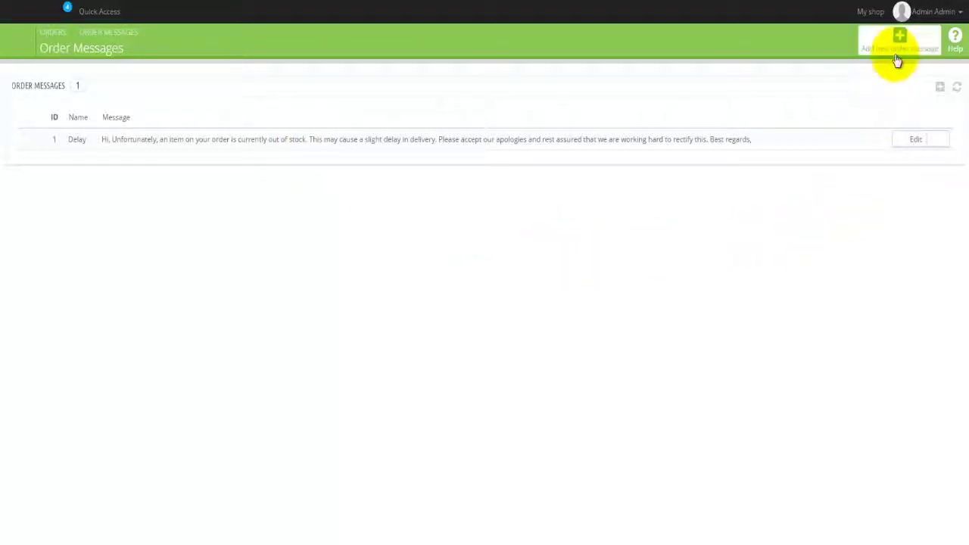
pyautogui.click(939, 144)
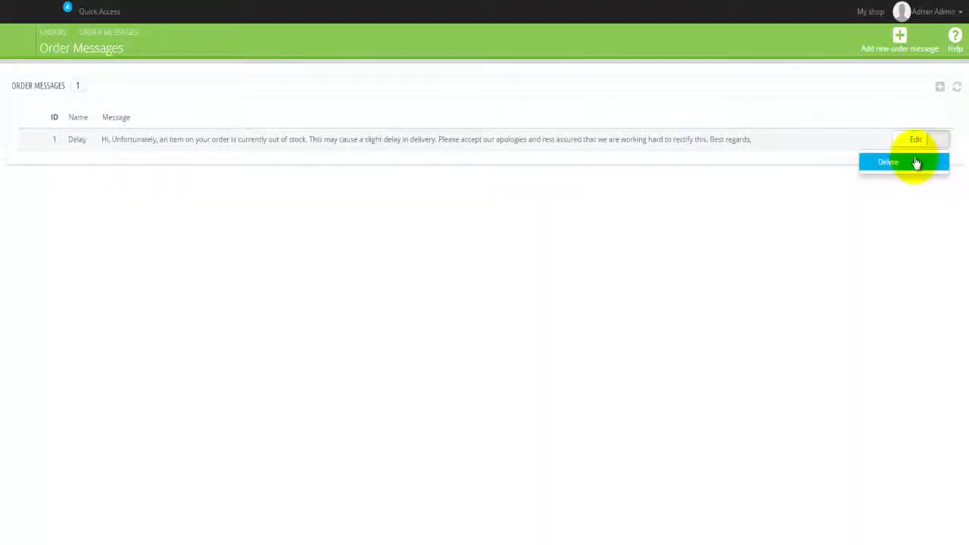
pyautogui.click(798, 224)
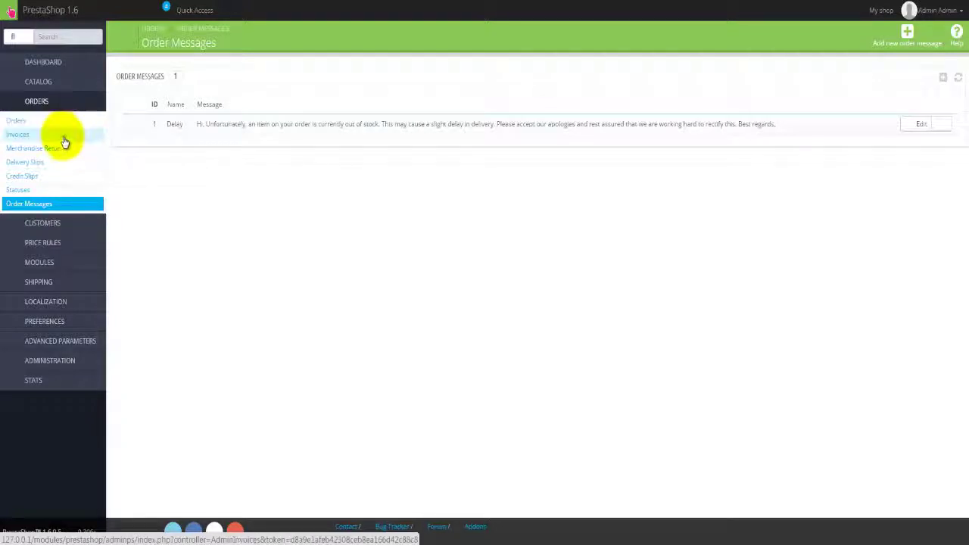
# Step: Go back to the Statuses page and return from there to the Orders page
pyautogui.click(39, 191)
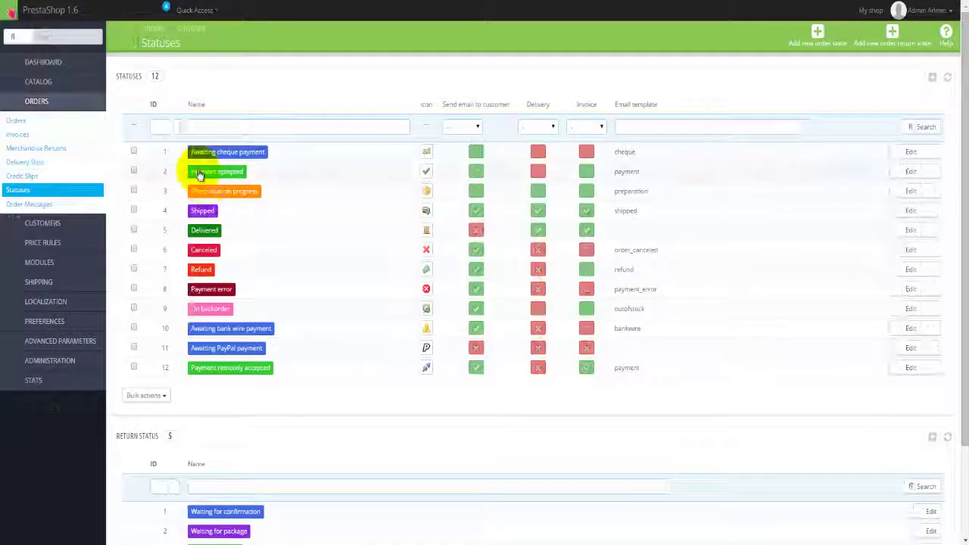
pyautogui.click(20, 123)
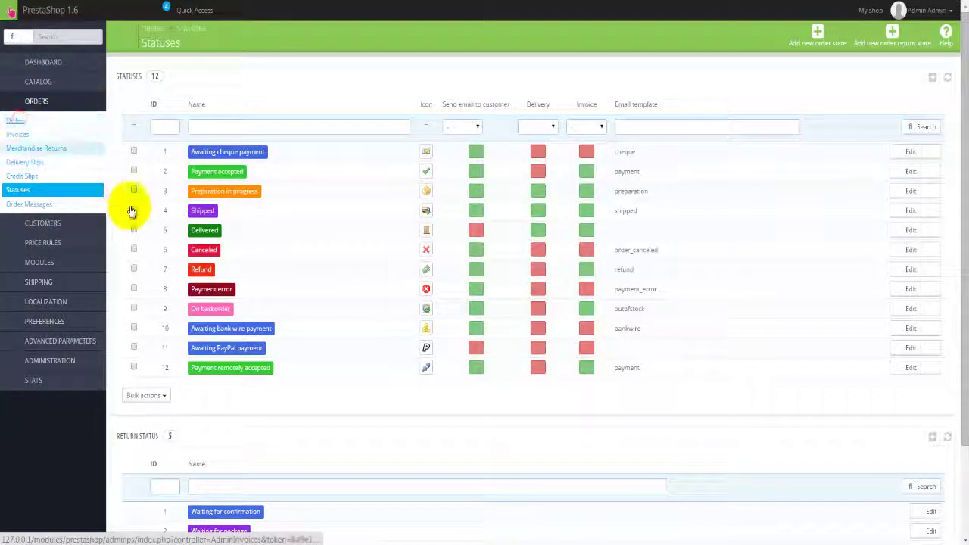